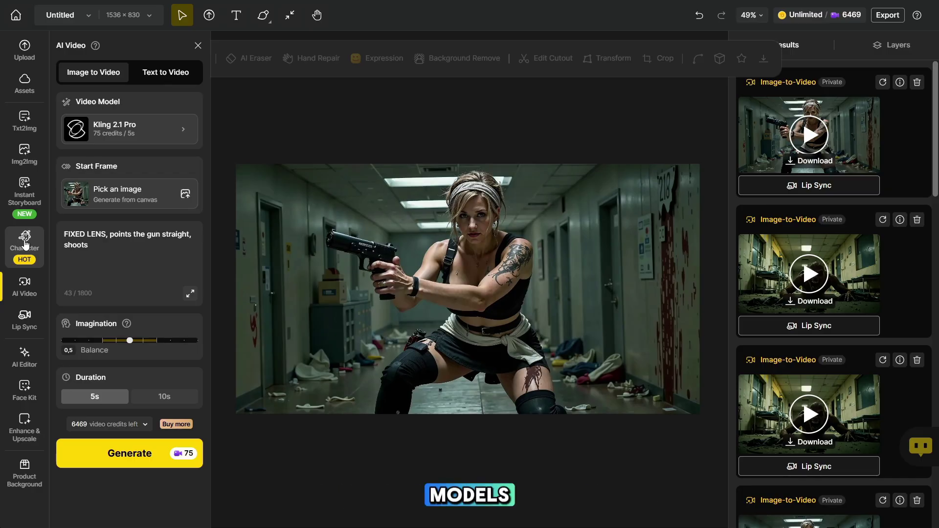
Step: Open Instant Storyboard, set output quality to 1080p, and select the whole storyboard prompt
mouse_move(28, 200)
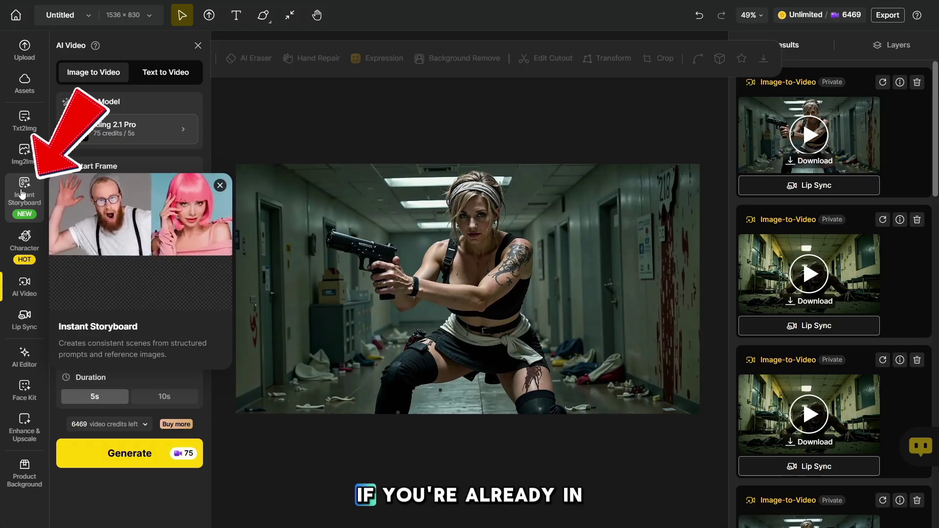
click(21, 195)
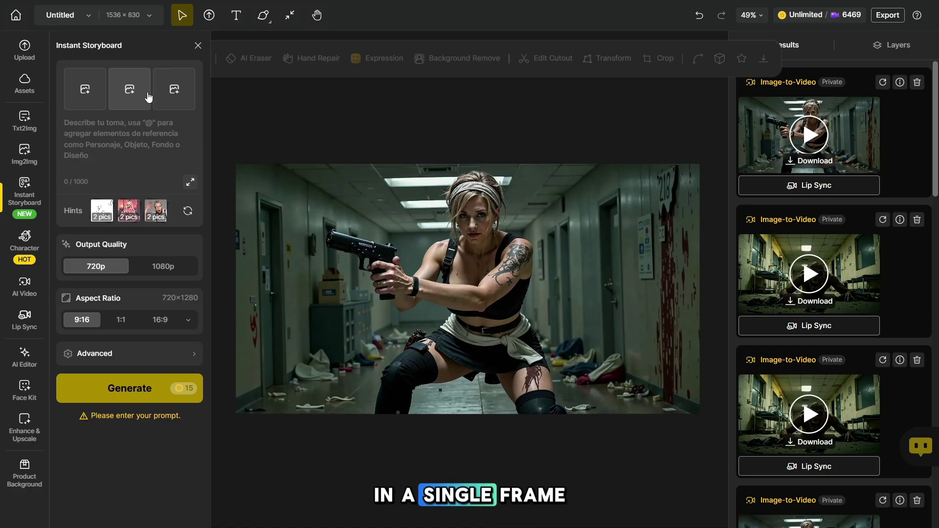
click(170, 270)
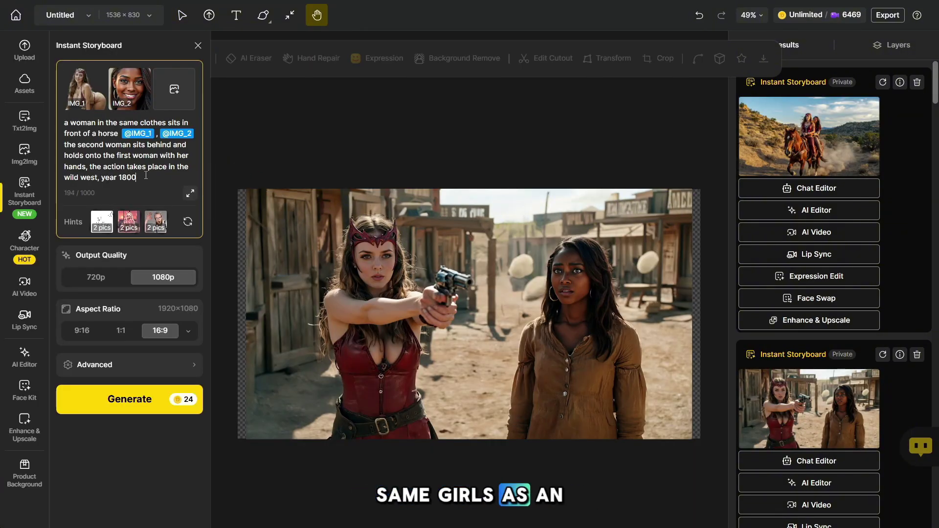
key(ctrl+a)
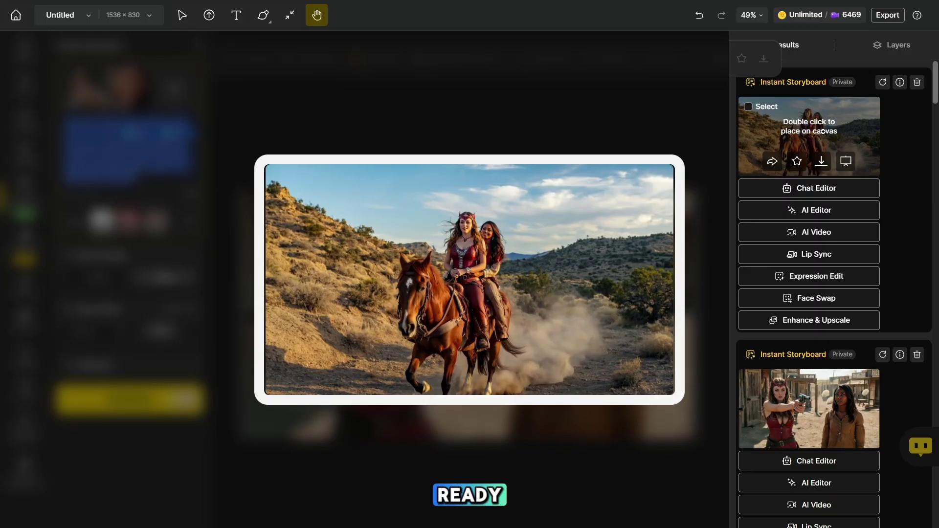
Step: Place the horse-riding scene on the canvas and start a Chat Editor edit of it
double_click(814, 127)
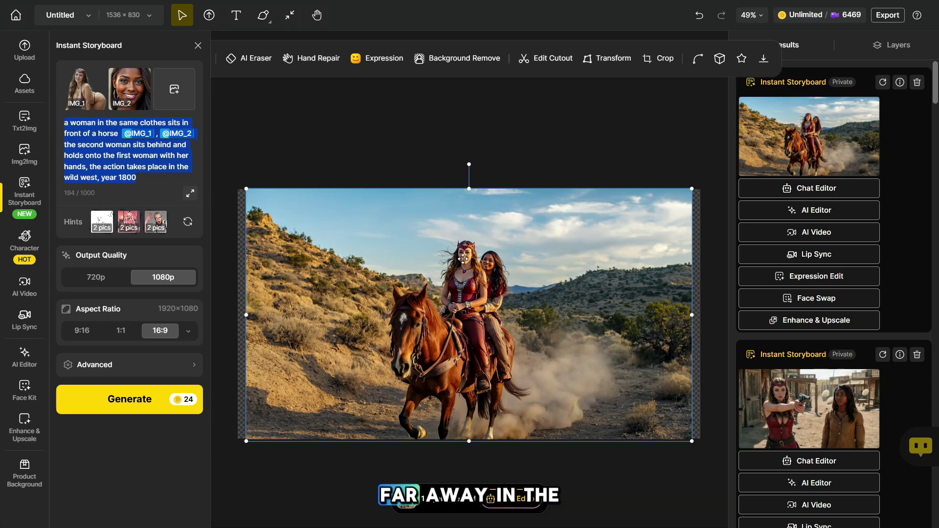
scroll(474, 297, up, 1)
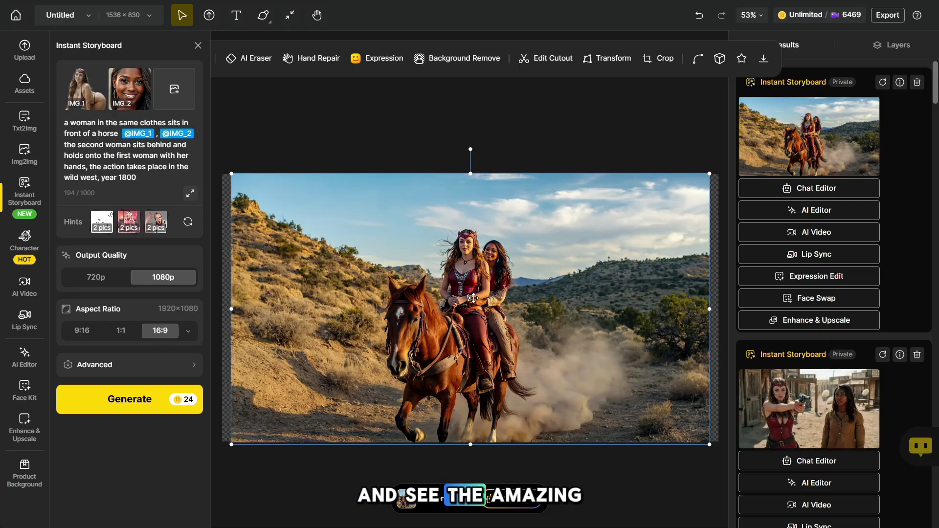
click(513, 499)
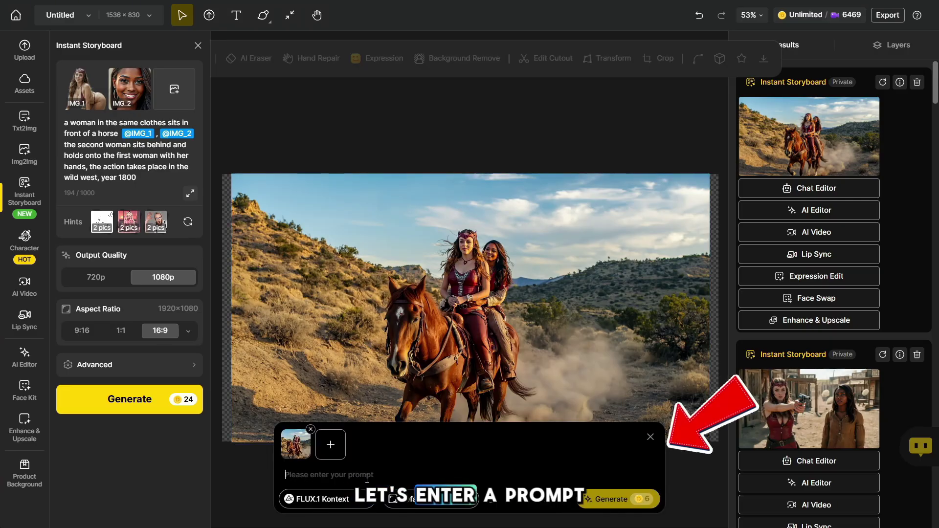
Step: Paste the prompt about the women riding a rover on Mars into the chat edit box
click(350, 475)
text(girls are riding a rover on the surface of the planet Mars)
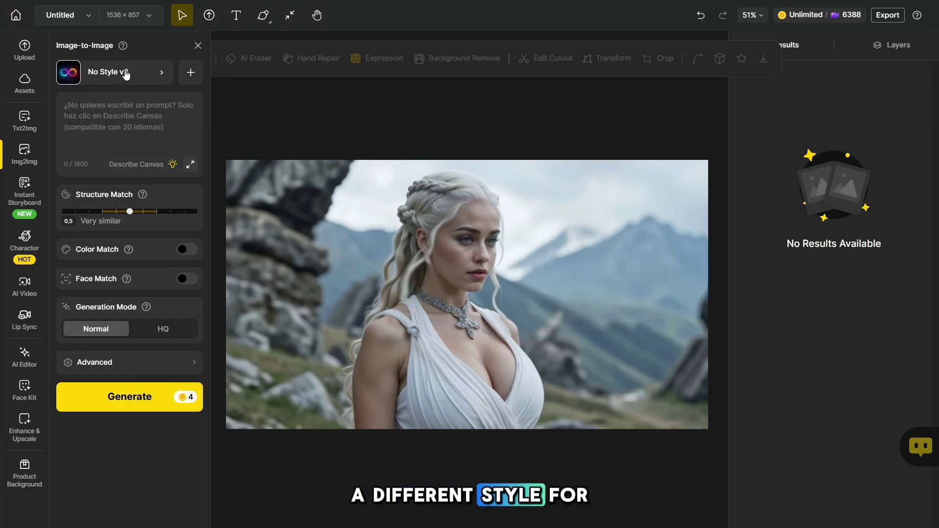
Step: Set Structure Match to 0.7 with HQ generation mode and start two batches of variations
drag(132, 217, 183, 215)
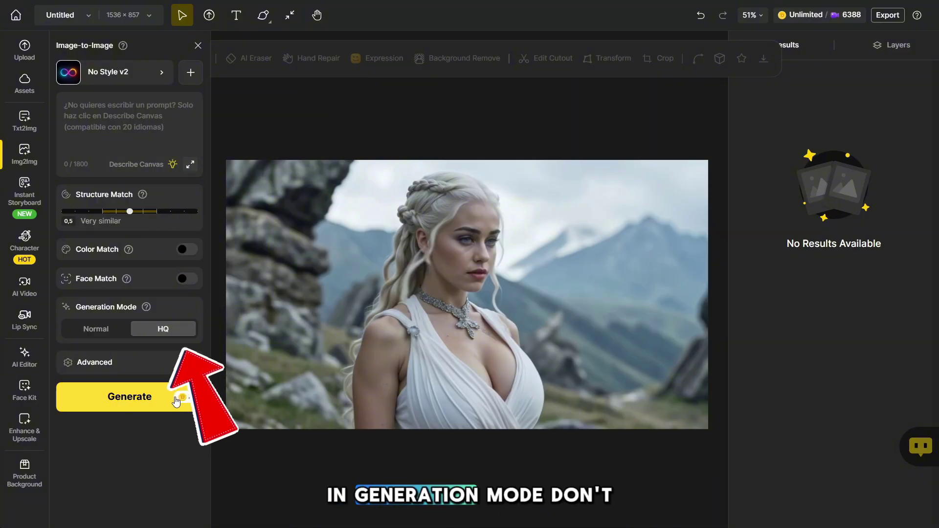
click(111, 333)
click(150, 332)
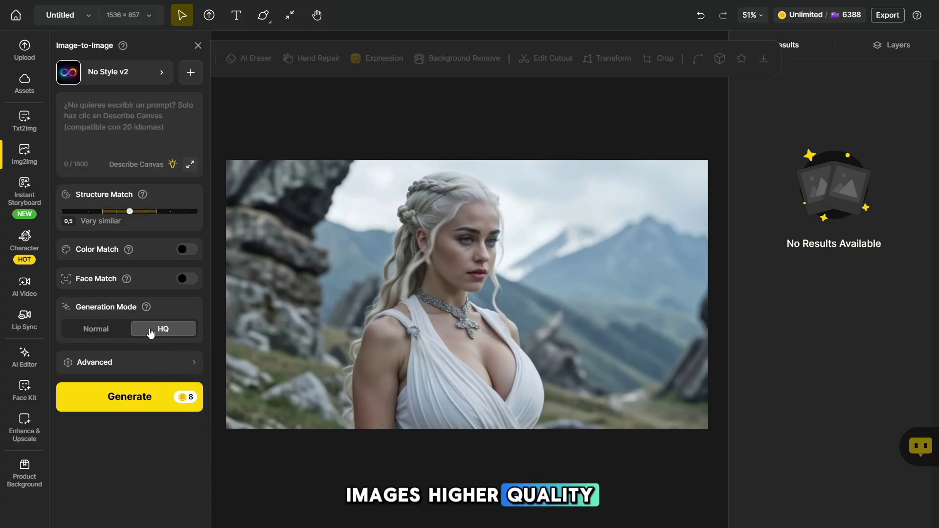
click(130, 397)
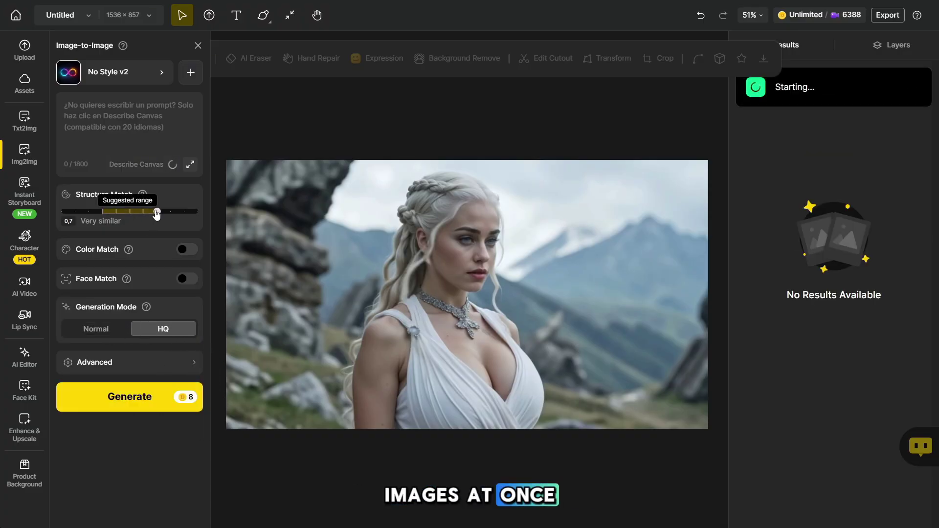
click(130, 397)
Step: Raise Structure Match to 0.9 and generate another batch of variations
click(184, 212)
click(130, 396)
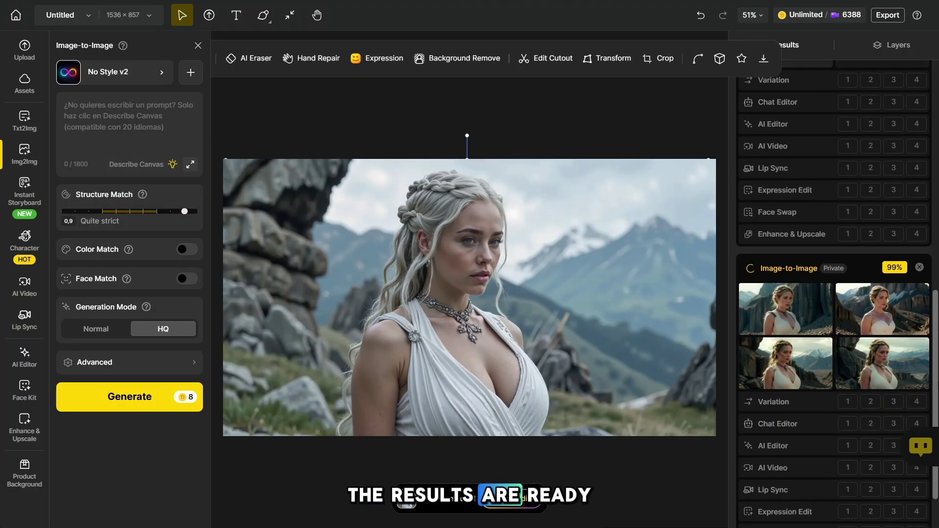
mouse_move(910, 376)
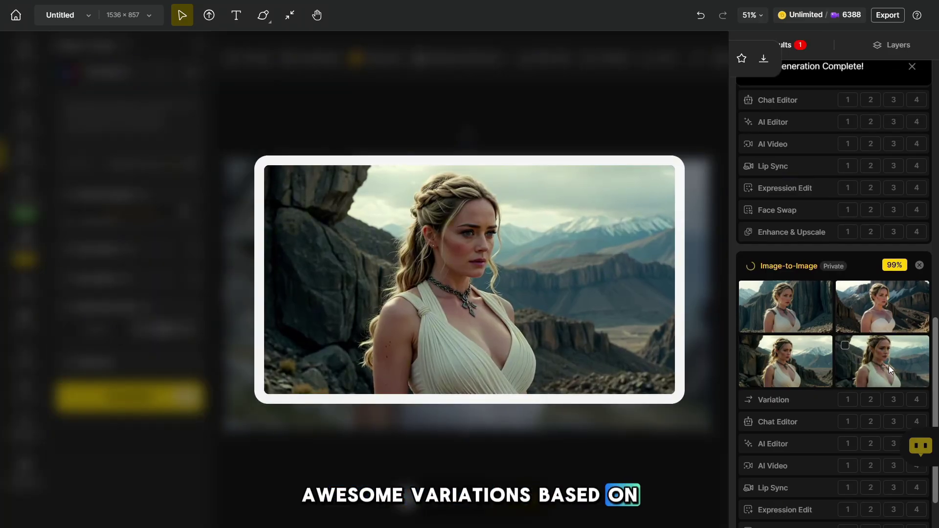
mouse_move(801, 361)
mouse_move(783, 307)
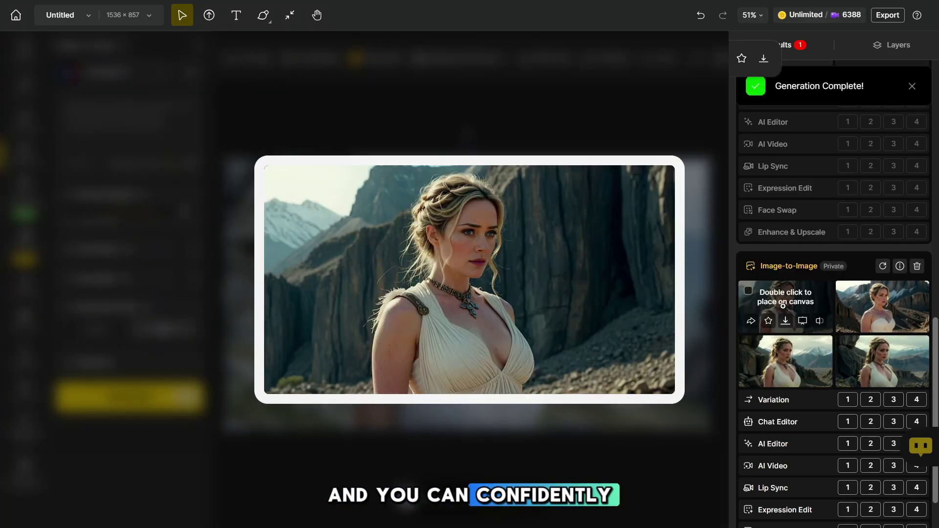
mouse_move(861, 294)
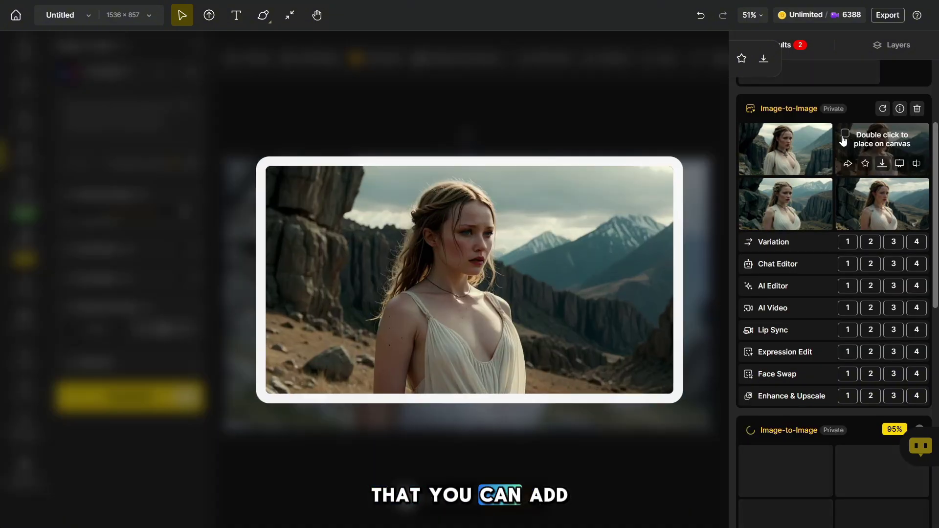
mouse_move(796, 139)
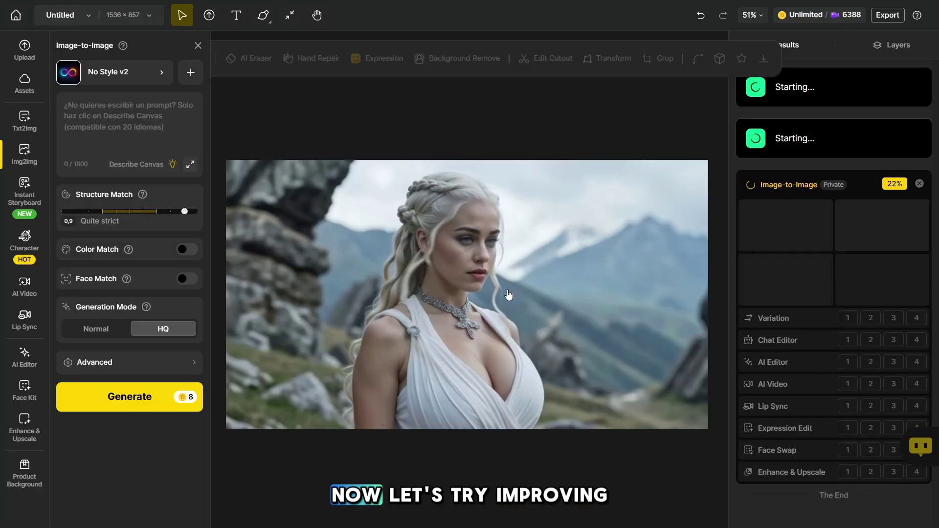
Step: Enhance the white-haired woman portrait with Default type and Balance strength
click(439, 329)
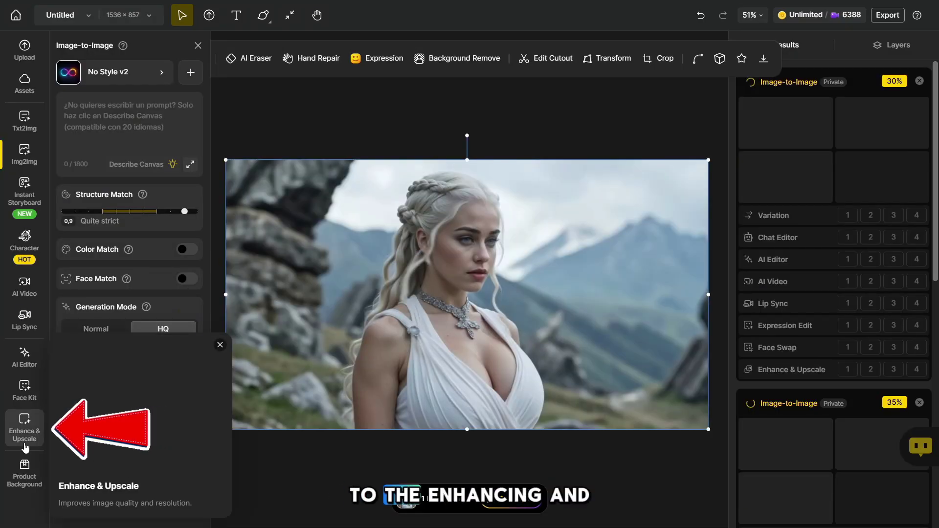
click(25, 446)
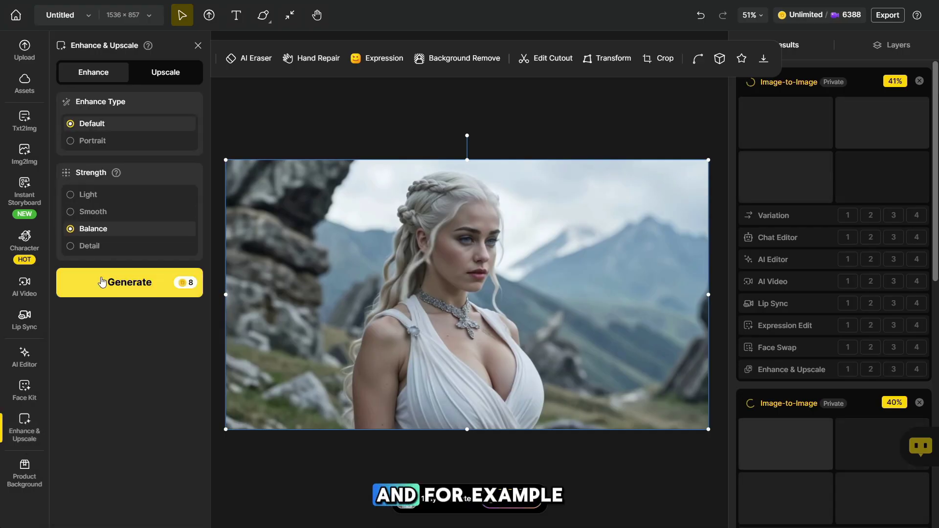
click(110, 283)
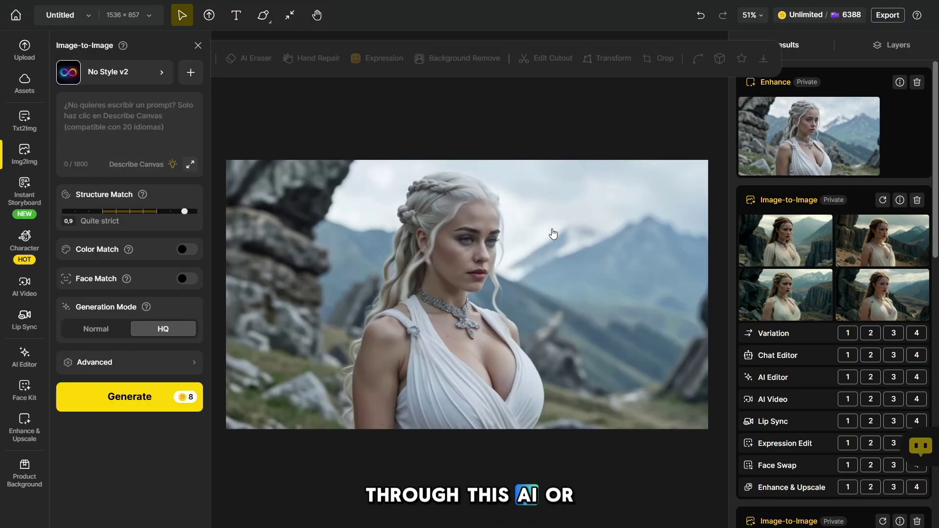
mouse_move(794, 131)
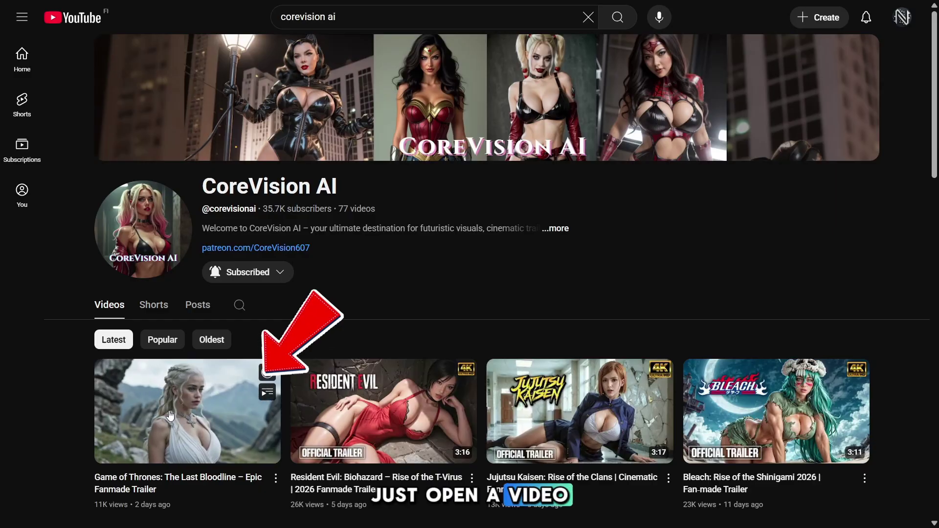
Step: Open the Game of Thrones fan trailer and capture a region screenshot with Shift+Print
click(196, 425)
key(shift+Print)
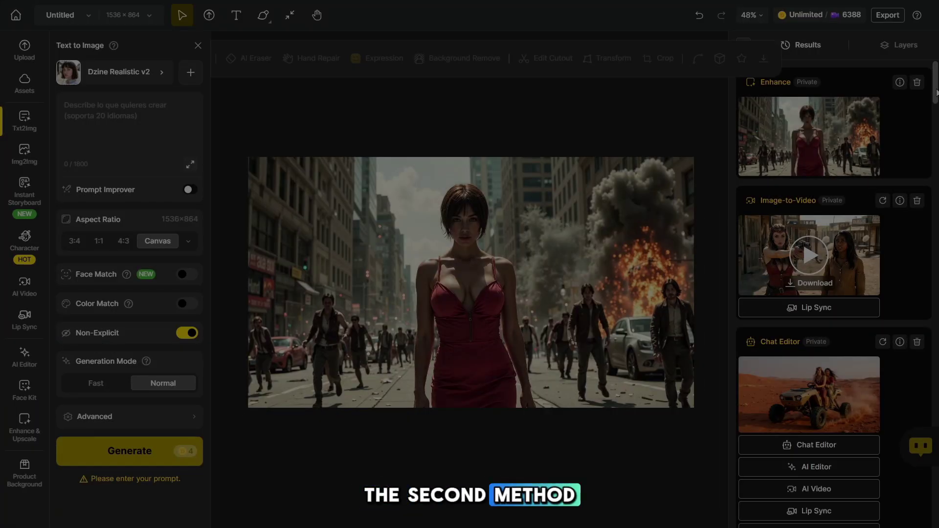
scroll(936, 93, down, 10)
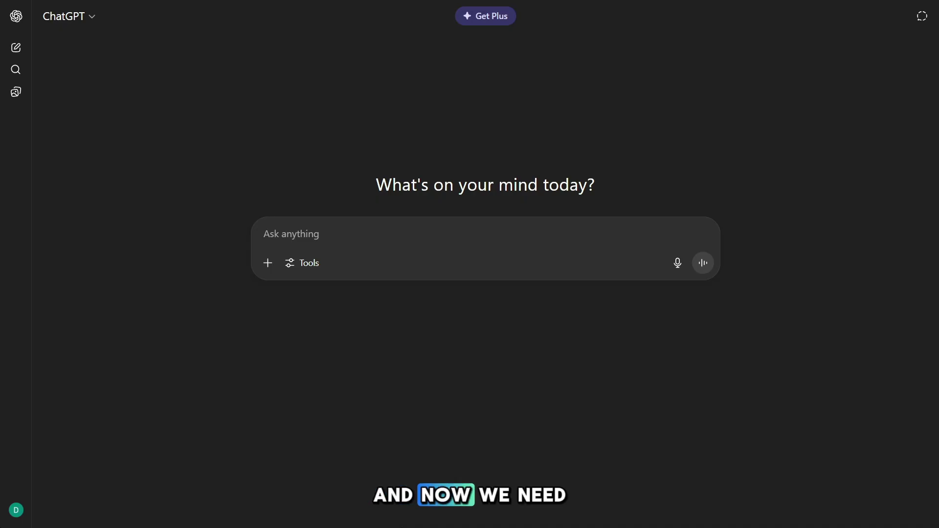
Step: Paste the five-line storyboard request into ChatGPT and review the returned 24-scene storyboard table
text(1. Come up with a story for a 2-minute video on the theme of the movie Resident Evil 2. Make a storyboard for each 5-second scene 3. Write prompts for generating photos for each frame 4. Come up with text for the narrator for each frame 5. Include more women in the film with glamorous clothes, curvy shapes and large breasts)
drag(625, 293, 267, 237)
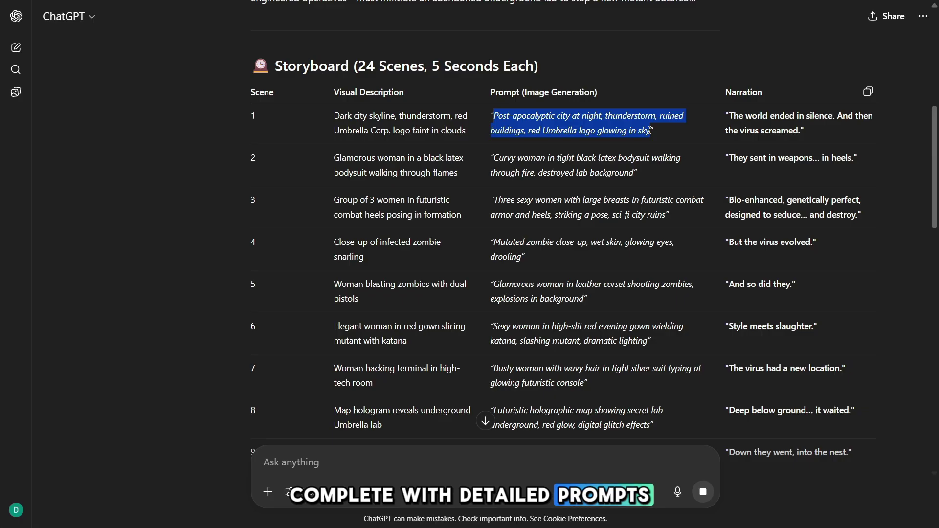
click(741, 114)
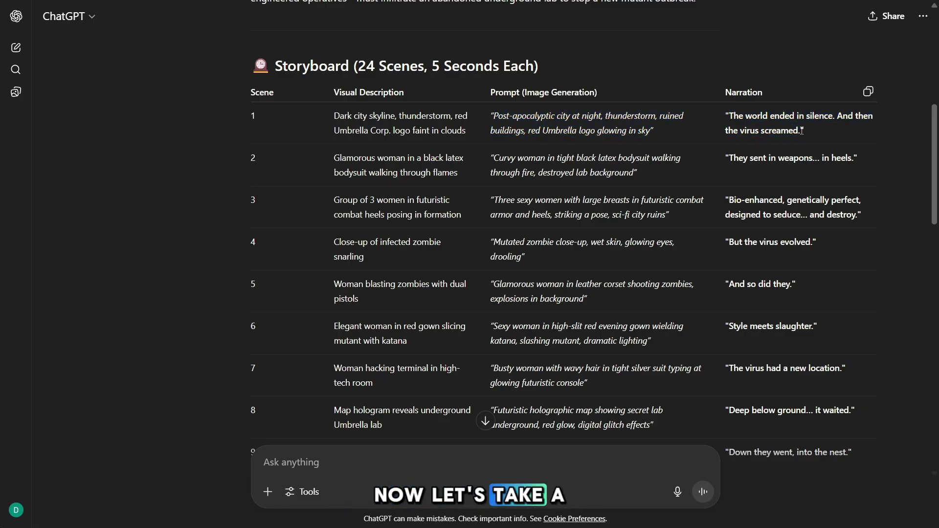
drag(933, 133, 934, 349)
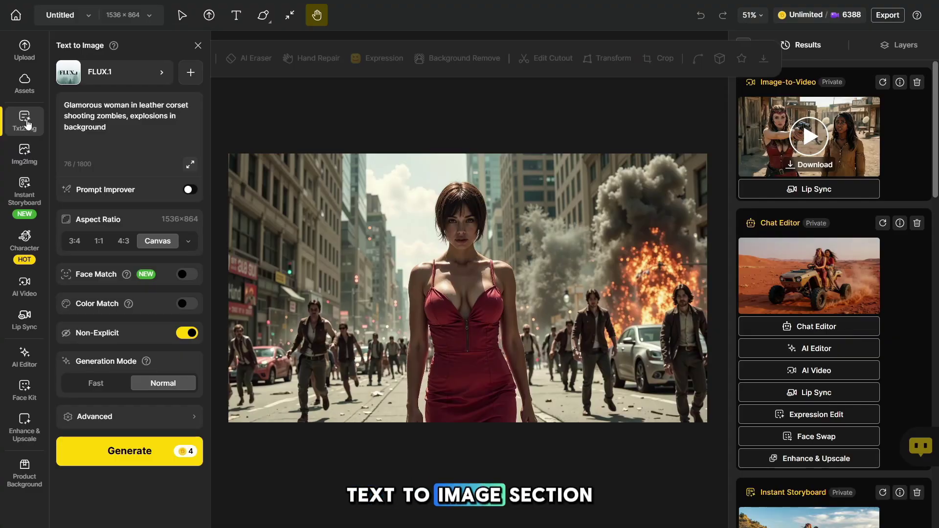
Step: Open Text to Image and browse the FLUX.1 model and style choices
mouse_move(9, 123)
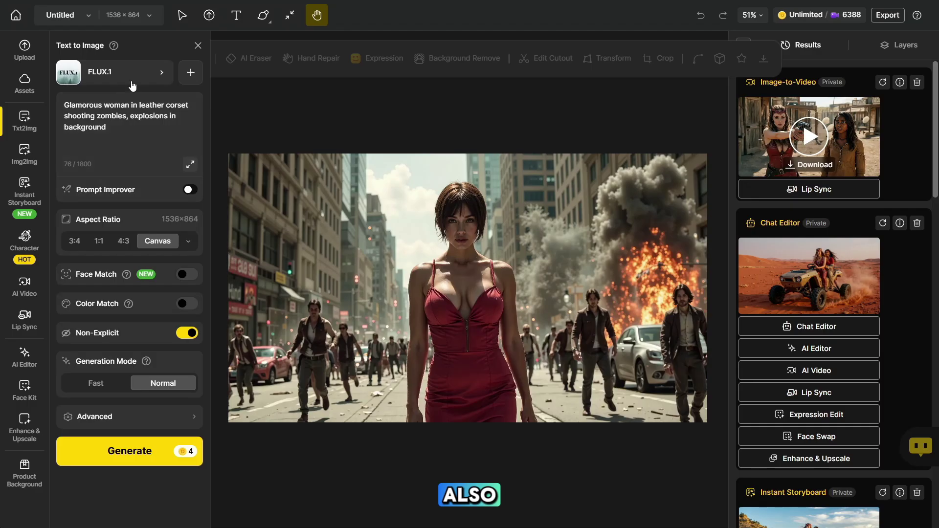
click(147, 80)
scroll(770, 169, down, 10)
drag(770, 169, 775, 457)
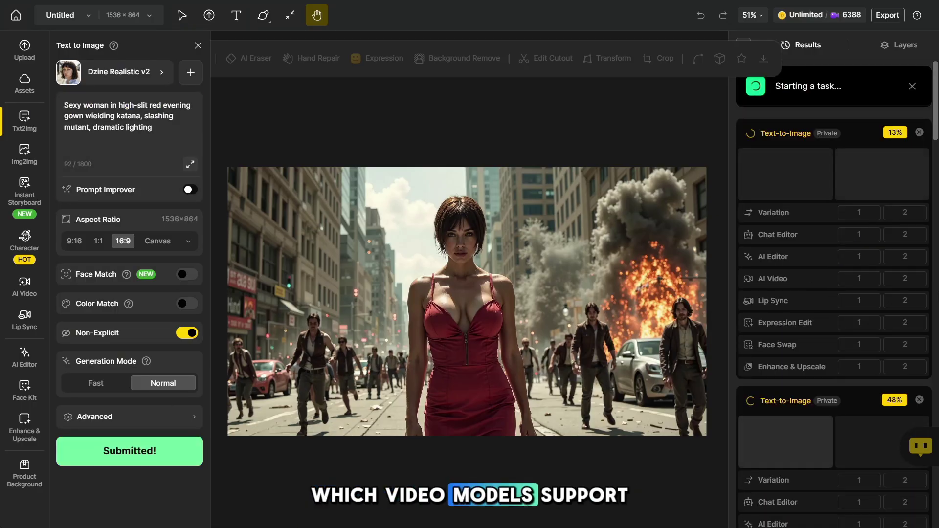
Step: Scroll the Results panel to review the finished stills, from the stormy city to the fire-room heroine
scroll(936, 249, down, 10)
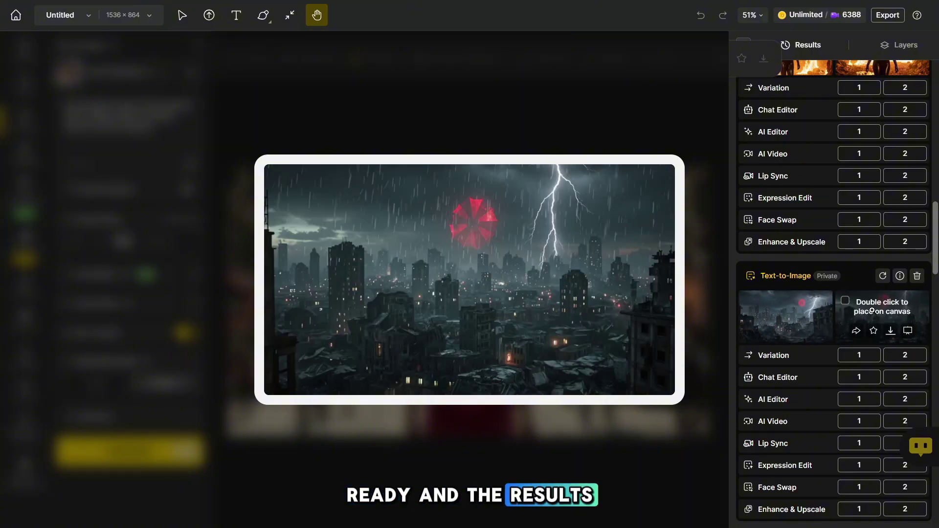
scroll(936, 255, up, 2)
scroll(936, 255, up, 3)
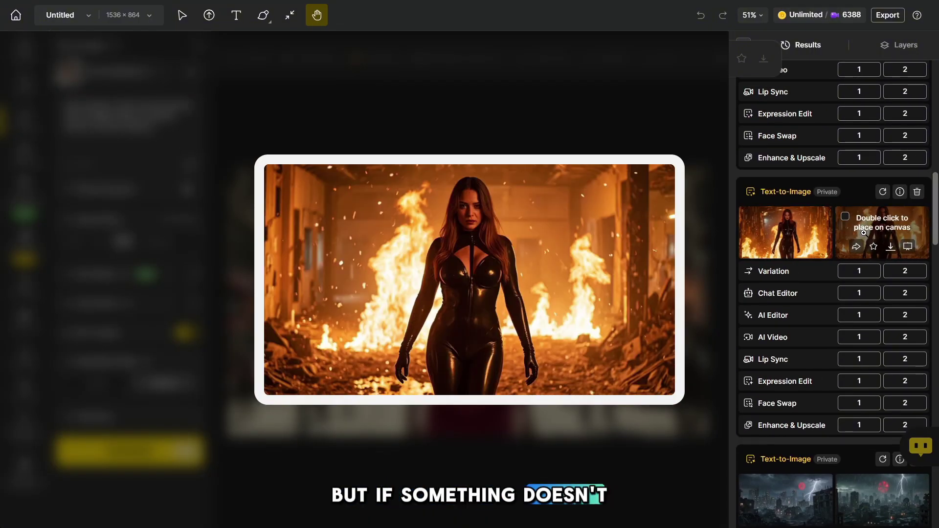
scroll(935, 198, up, 7)
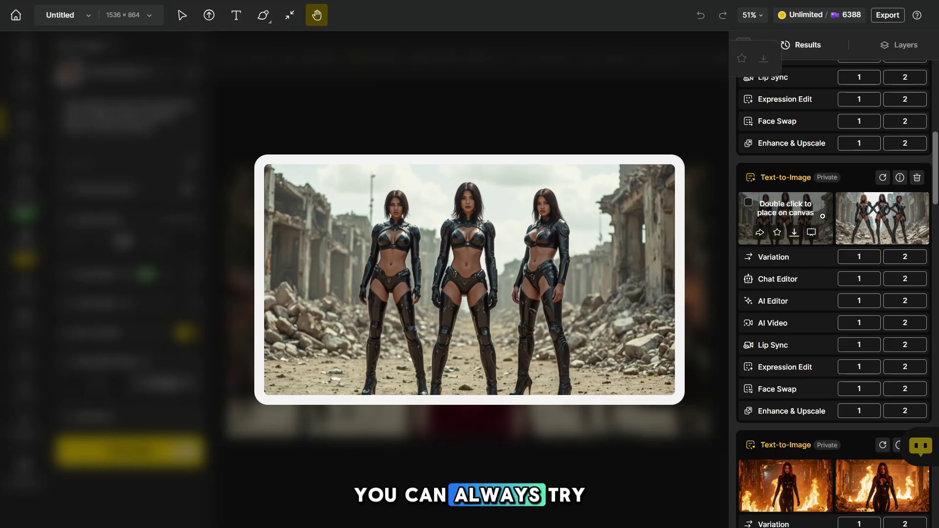
scroll(935, 198, up, 7)
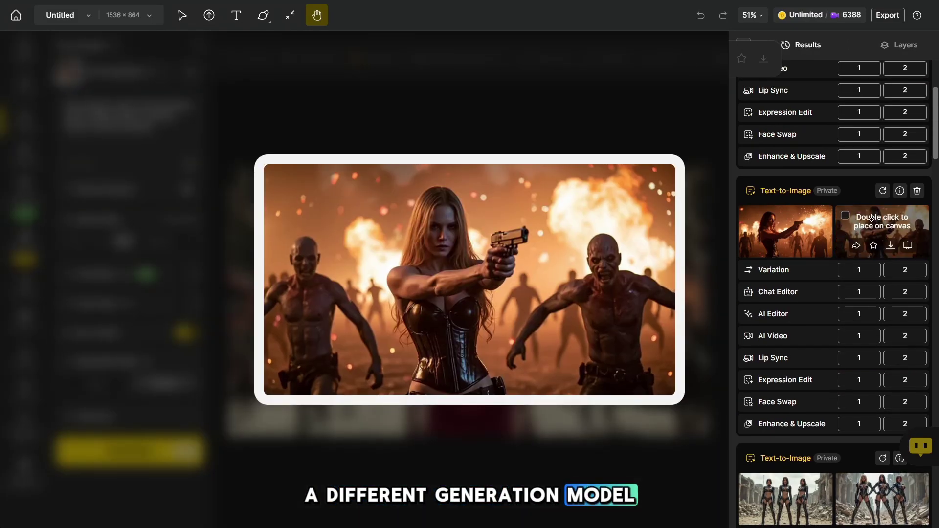
scroll(874, 219, up, 4)
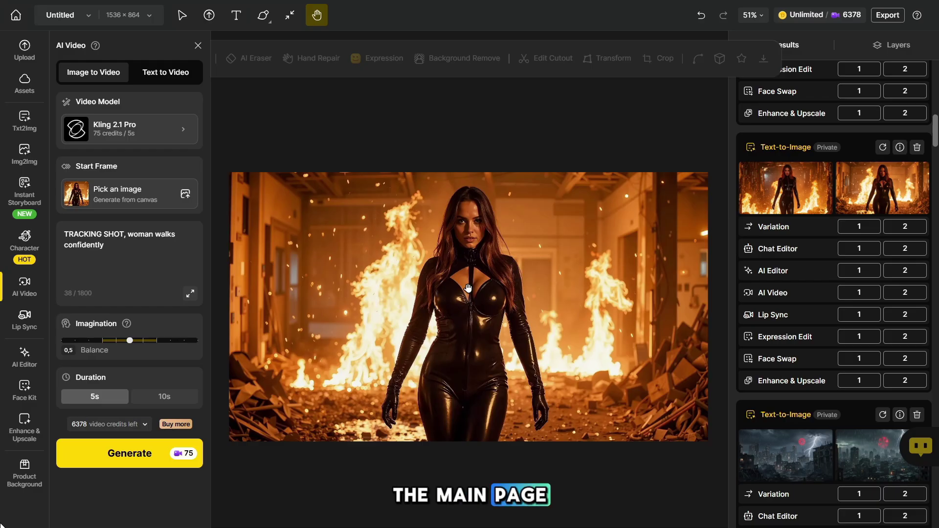
Step: Filter video models to Uncensored, pick Runway Gen4 turbo, and generate the 5s fire-room clip
mouse_move(23, 292)
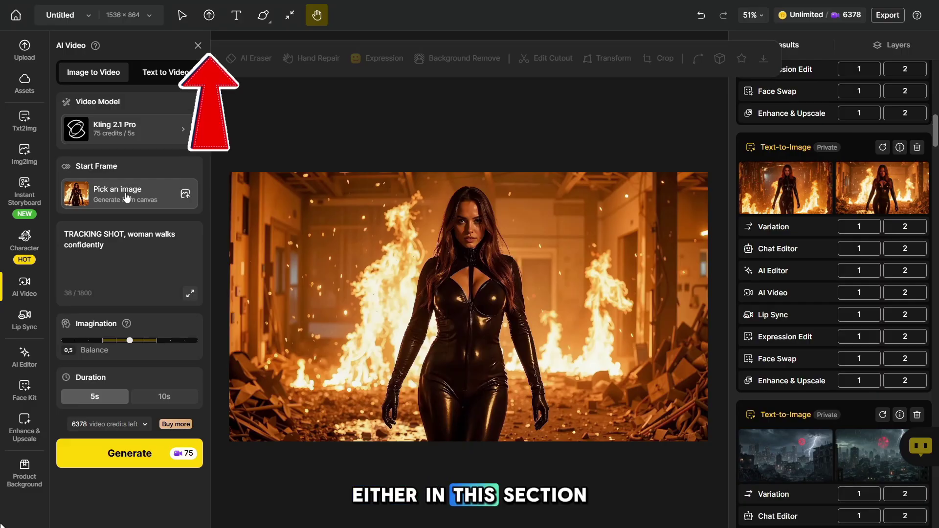
click(147, 133)
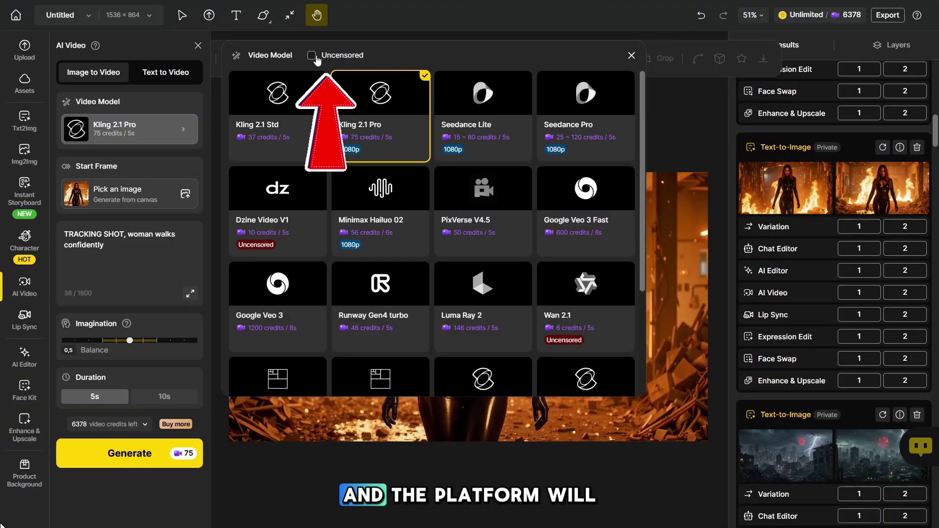
click(312, 55)
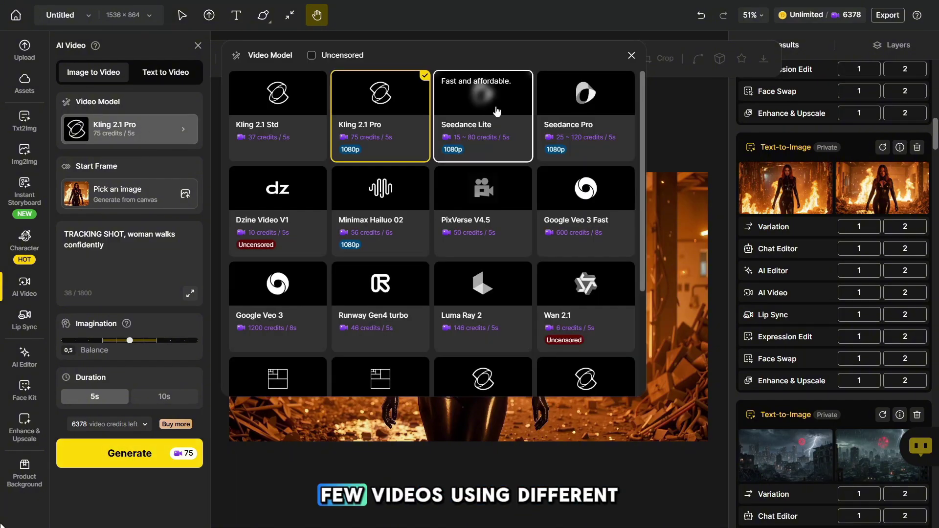
click(489, 120)
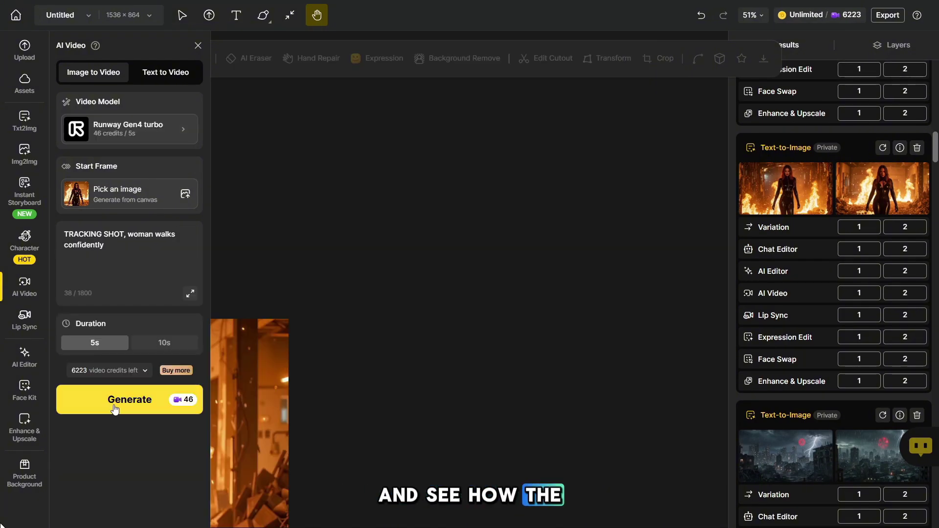
click(130, 400)
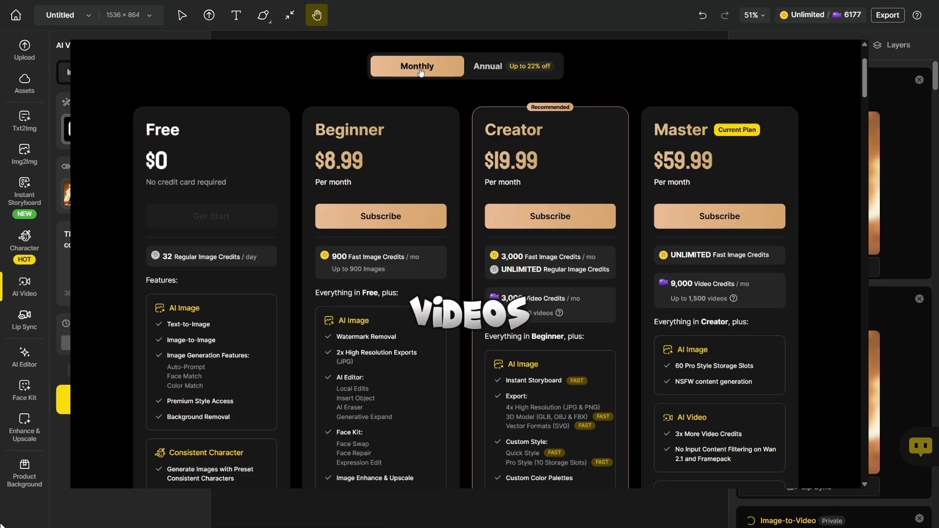
Step: Highlight the Master plan's unlimited image credits, video allowance and no-filtering perk, then show Annual pricing
drag(673, 257, 688, 257)
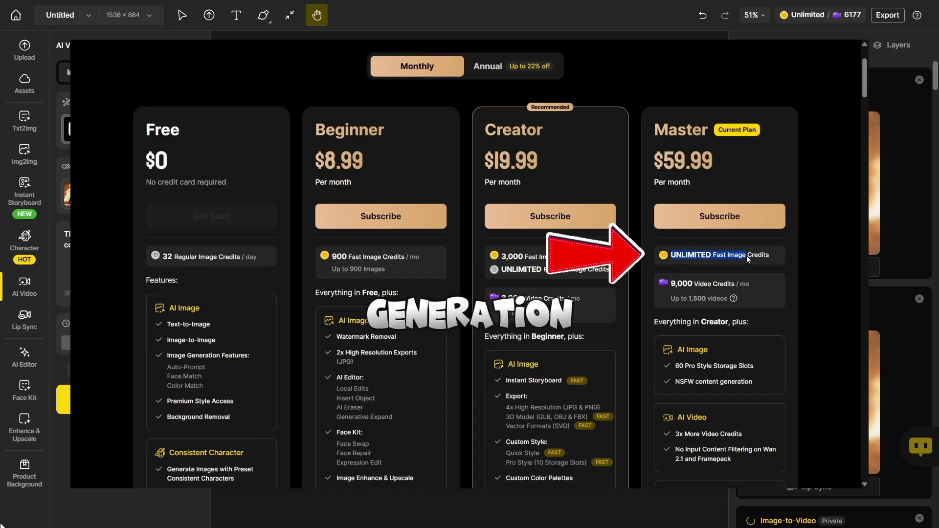
drag(671, 298, 726, 300)
drag(676, 449, 731, 460)
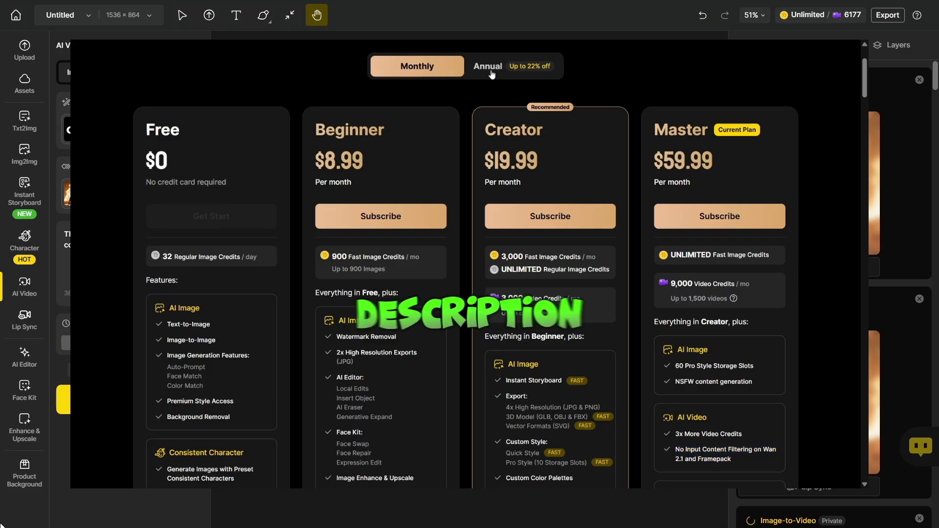
click(533, 68)
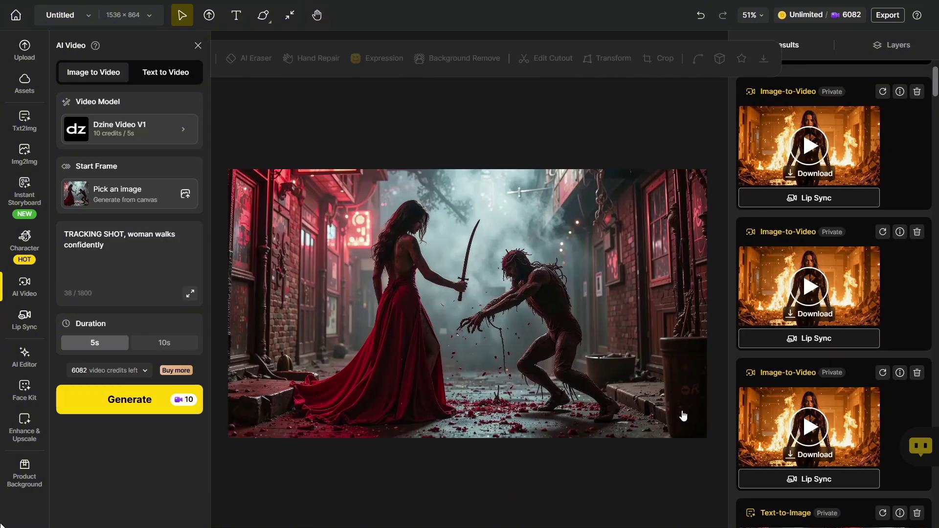
Step: Play a generated fire-room clip in the viewer, switch to another clip, then return to the first
click(807, 427)
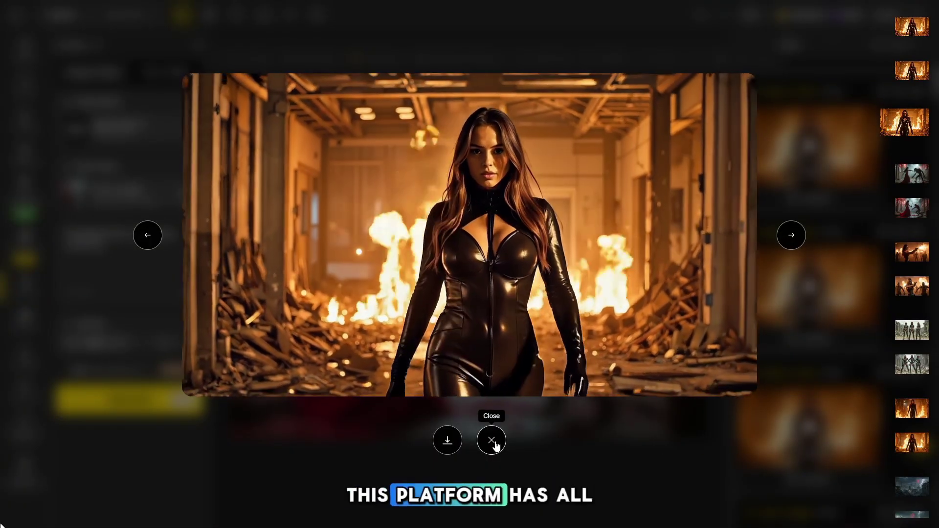
click(909, 76)
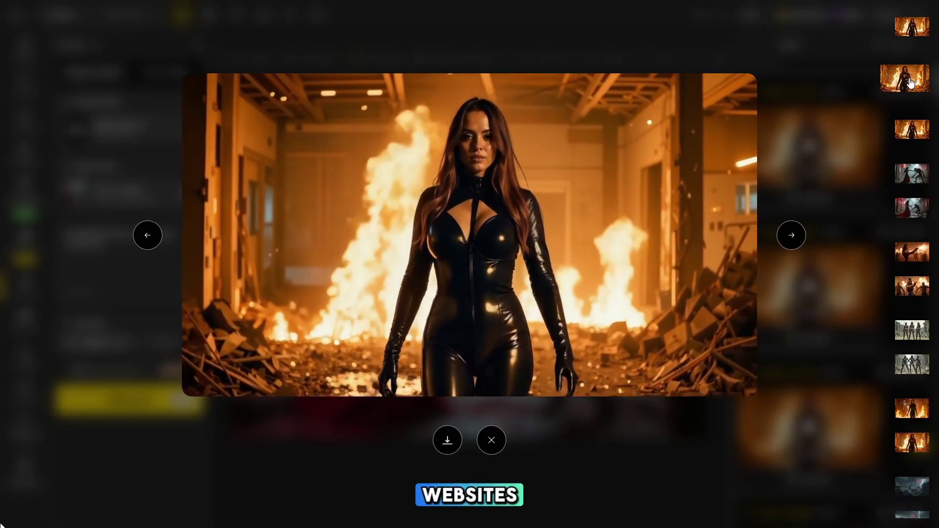
click(912, 30)
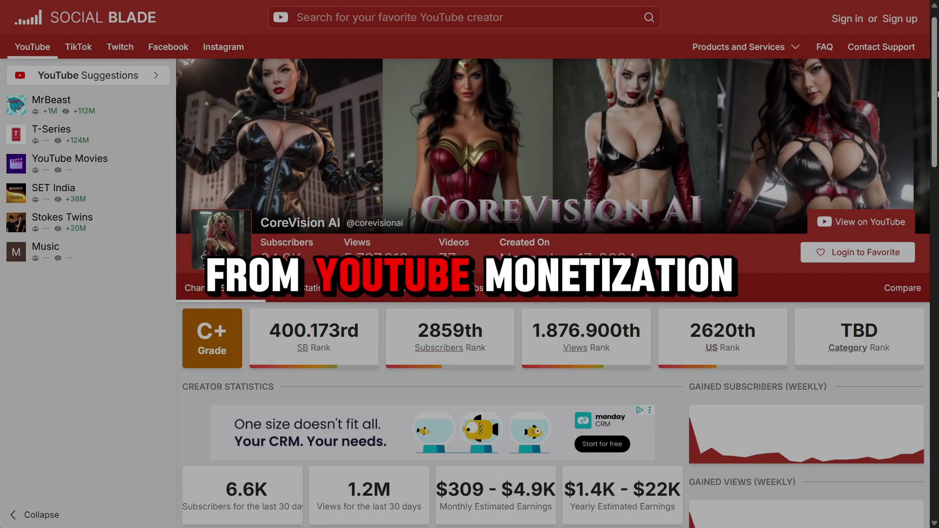
scroll(937, 92, up, 1)
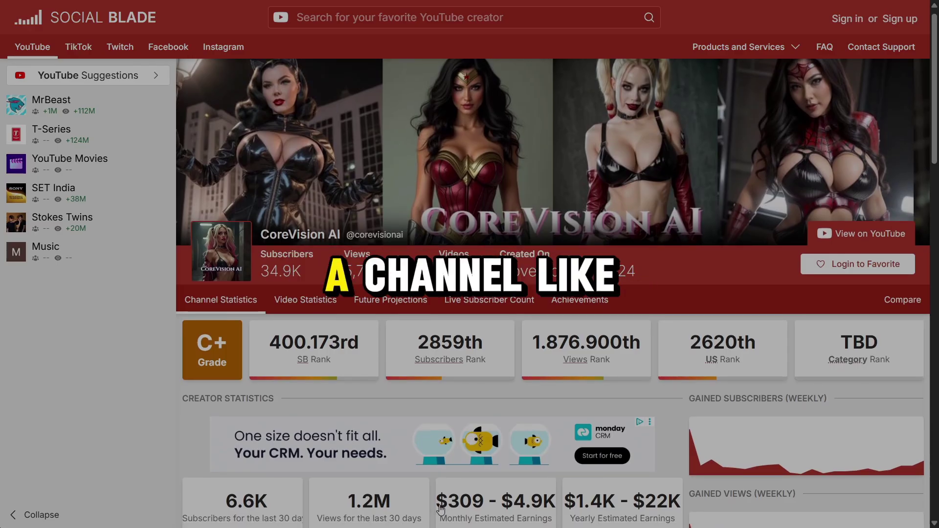
drag(471, 508, 556, 509)
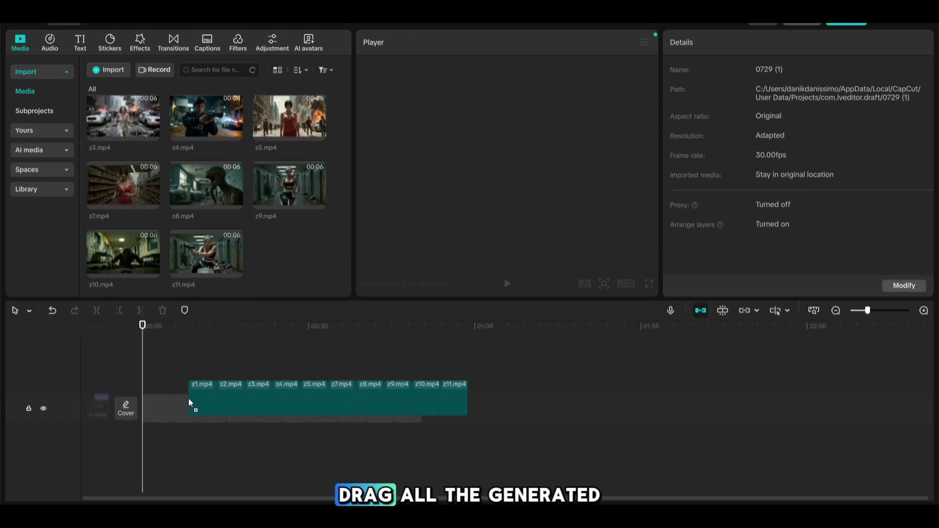
Step: Place clips z1–z11 on the timeline and add Dramatic1.mp3 trimmed to end at 00:00:20:14
drag(188, 400, 186, 402)
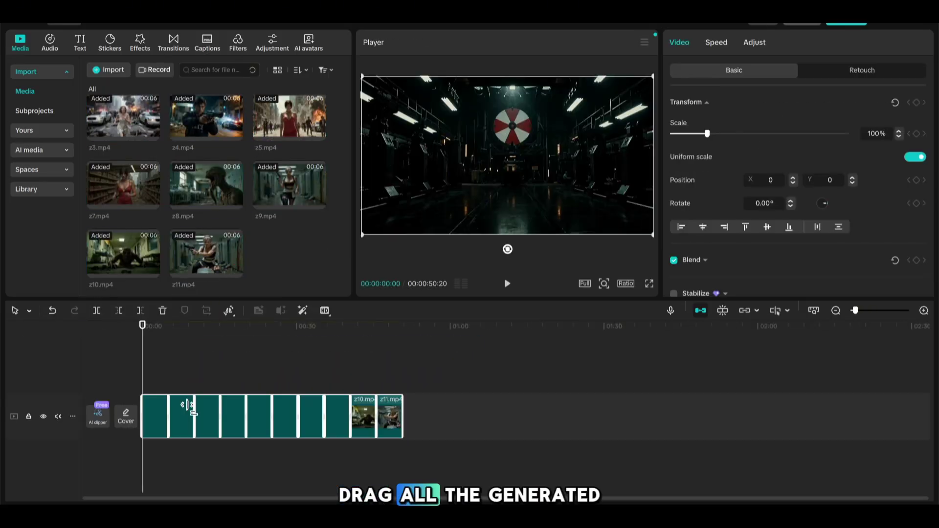
click(248, 378)
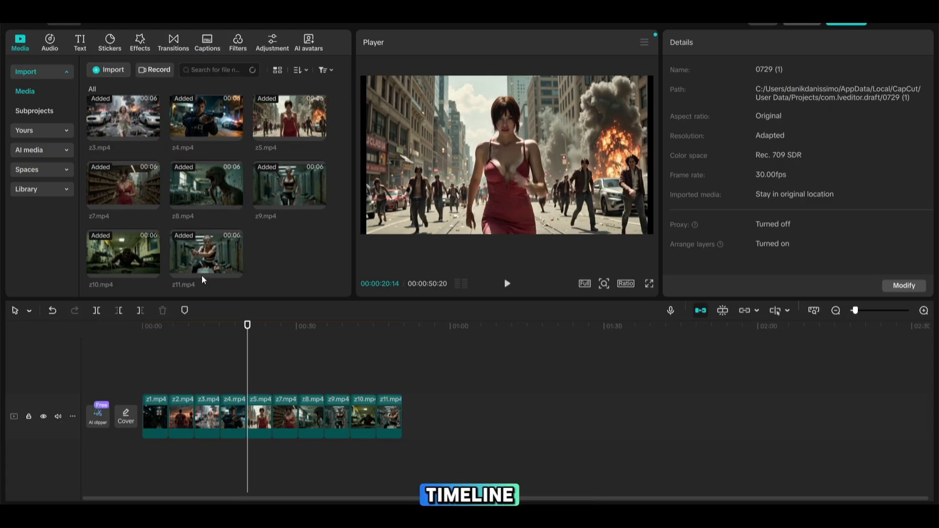
drag(200, 323, 142, 455)
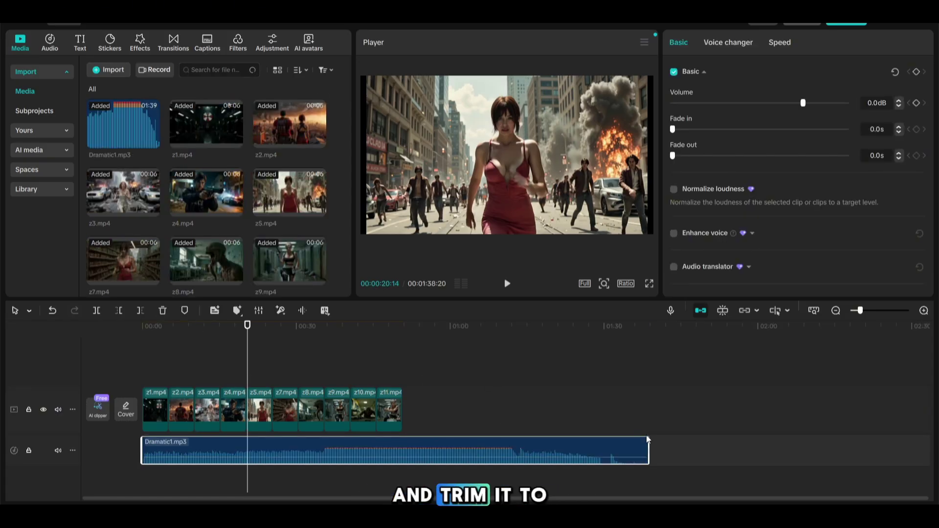
drag(645, 438, 638, 440)
click(402, 440)
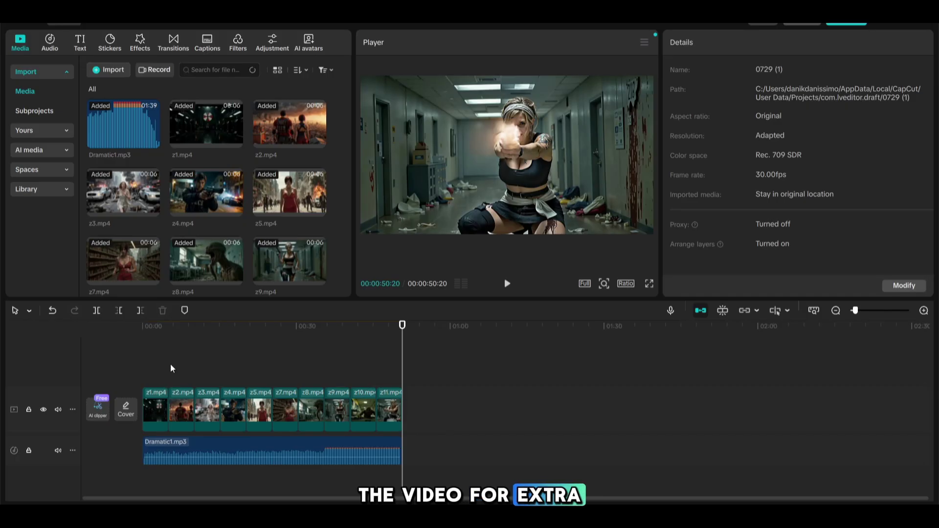
Step: Add Top Right and Stretch transitions between clips, then preview the first around 00:00:08:20
click(166, 46)
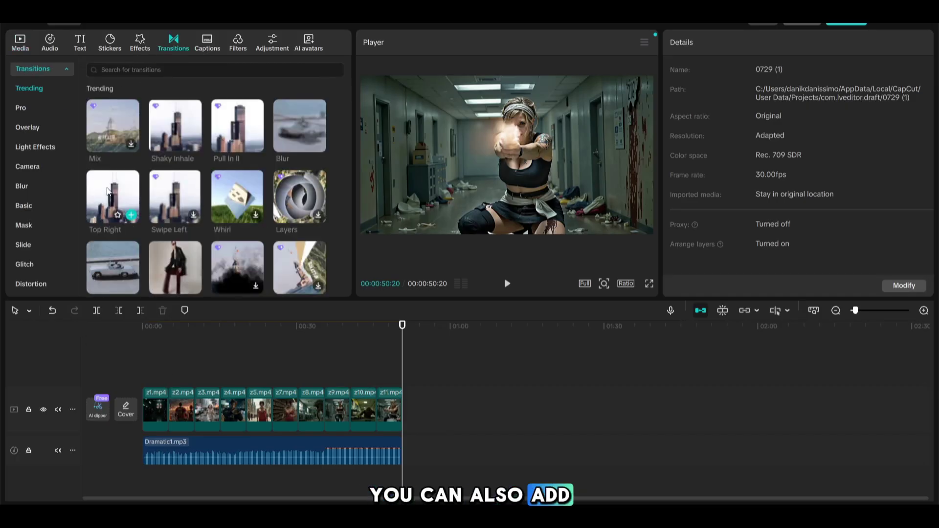
drag(129, 218, 195, 407)
click(384, 270)
click(532, 296)
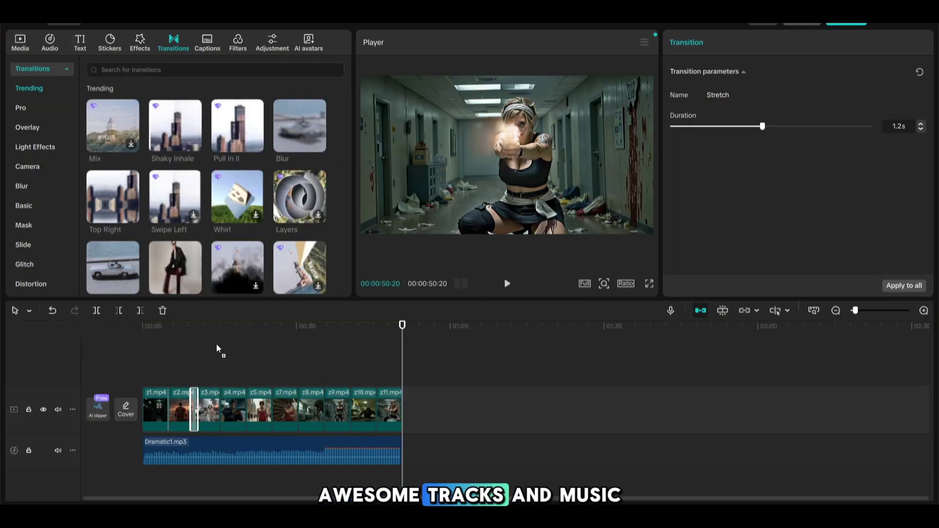
drag(112, 256, 247, 403)
drag(147, 342, 246, 353)
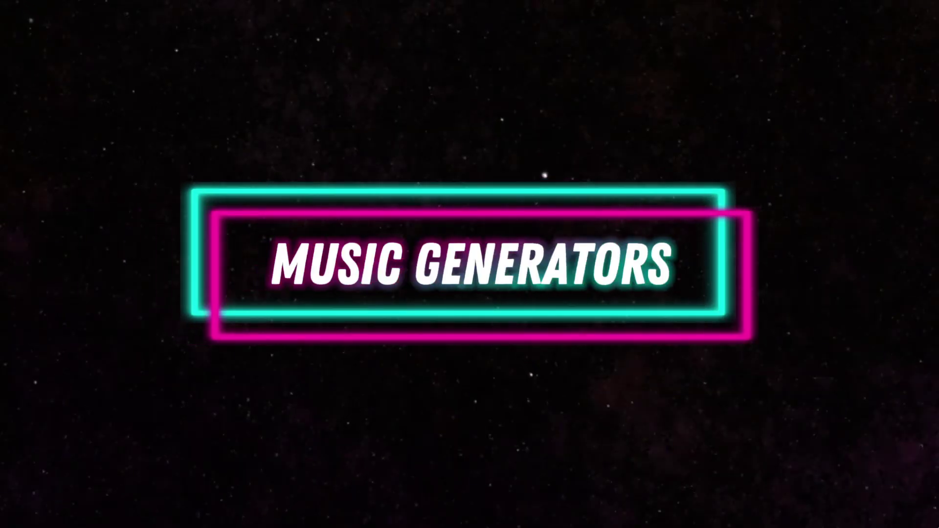